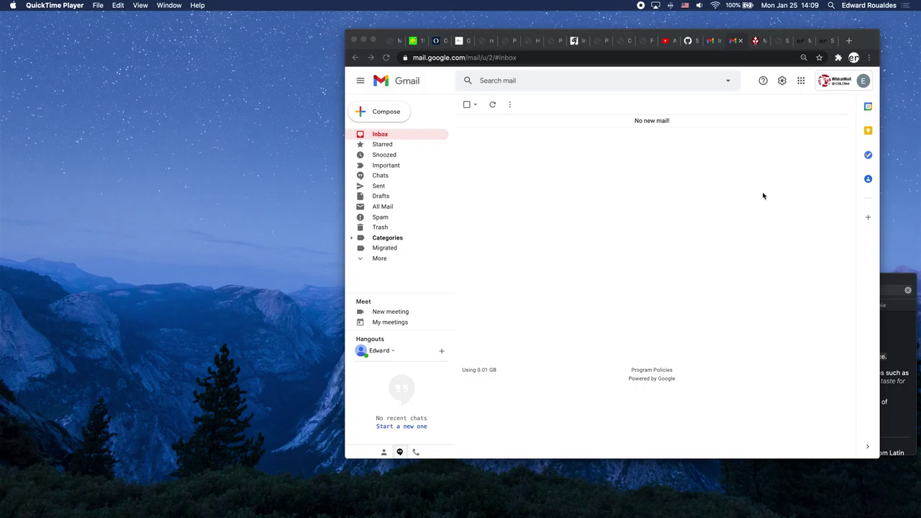
- Search the mailbox for "MATH 350"
click(504, 88)
click(502, 82)
text(MATH 350)
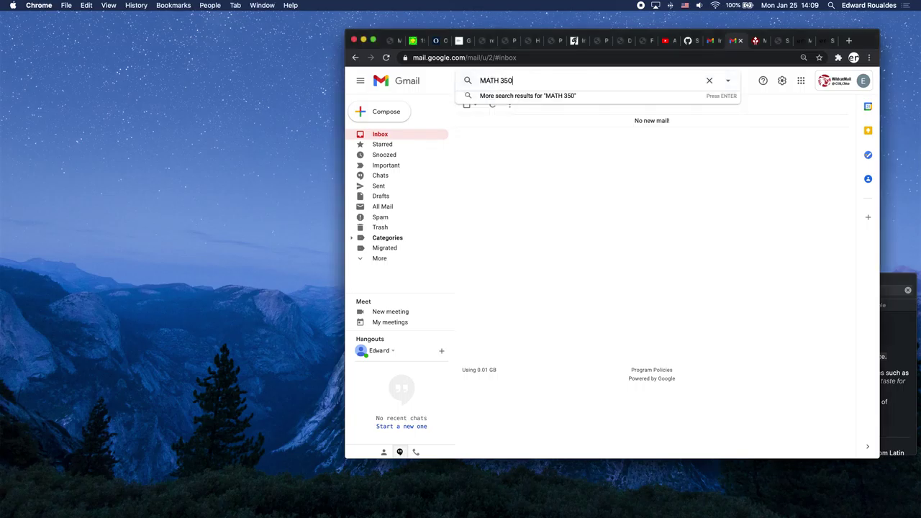
key(Return)
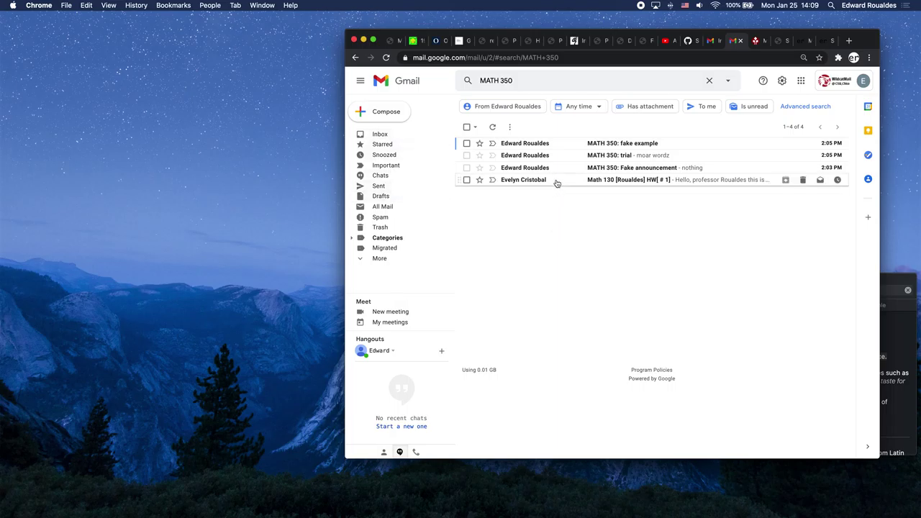
- Restrict the mail search to subject lines by changing the query to "subject:(MATH 350)"
click(528, 77)
key(super+Left)
text(subjec)
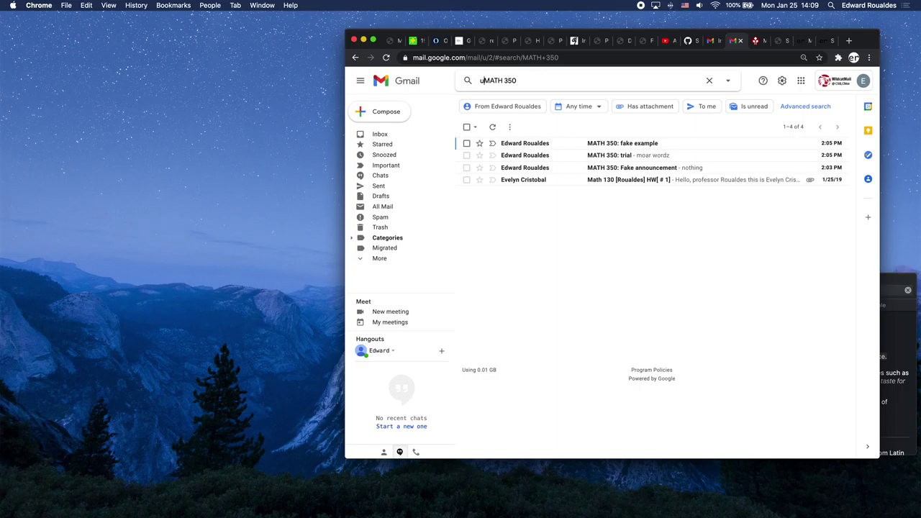
text(t:()
key(super+Right)
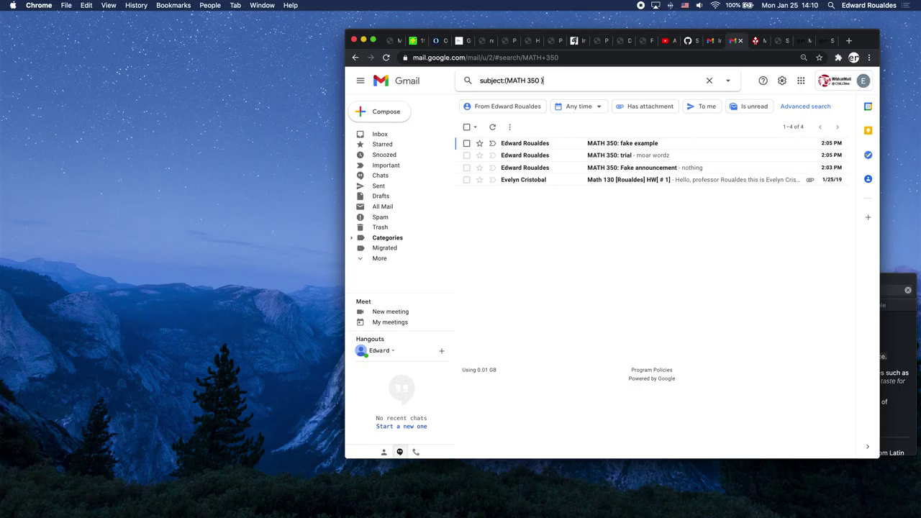
text())
key(Return)
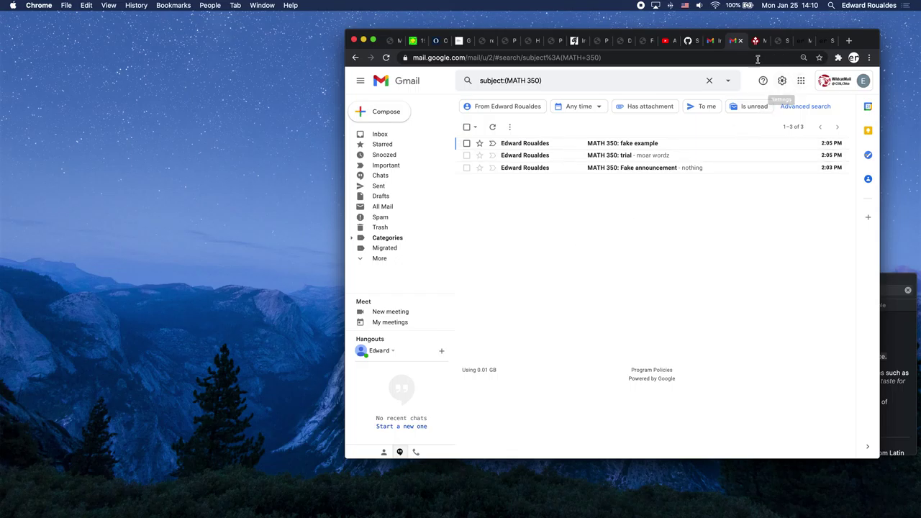
- Create a new mail label named "MATH 350" in the full settings, without nesting it under another label
click(785, 83)
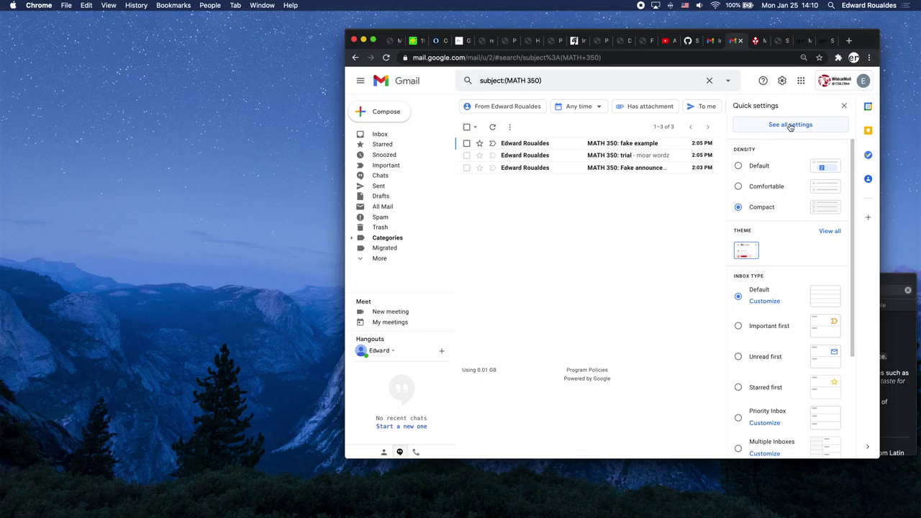
click(791, 125)
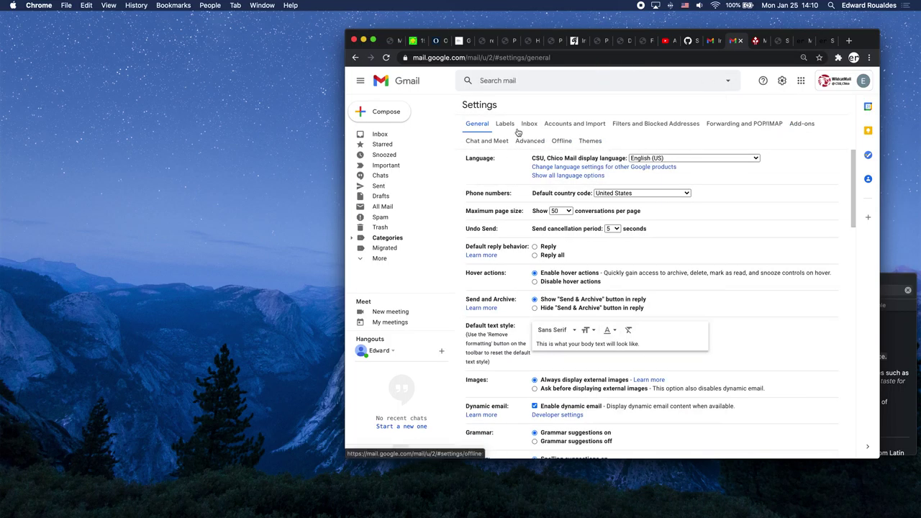
click(507, 125)
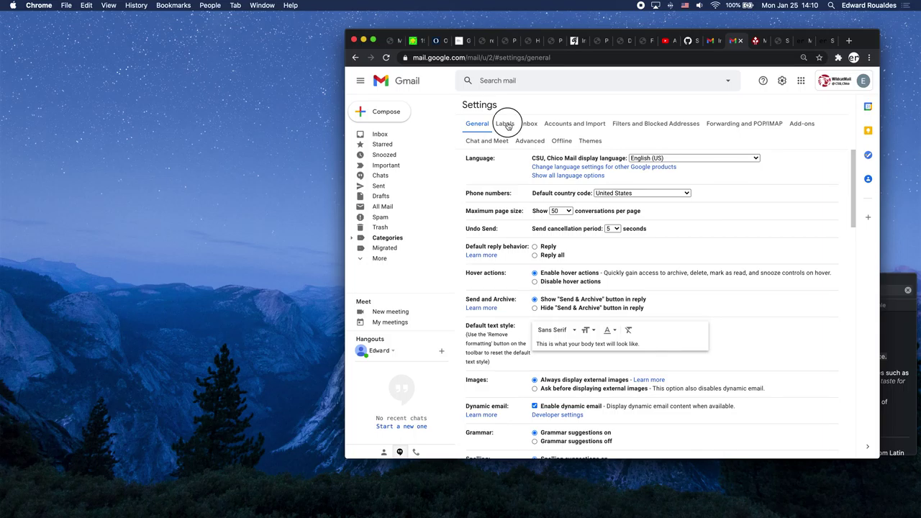
scroll(627, 203, down, 5)
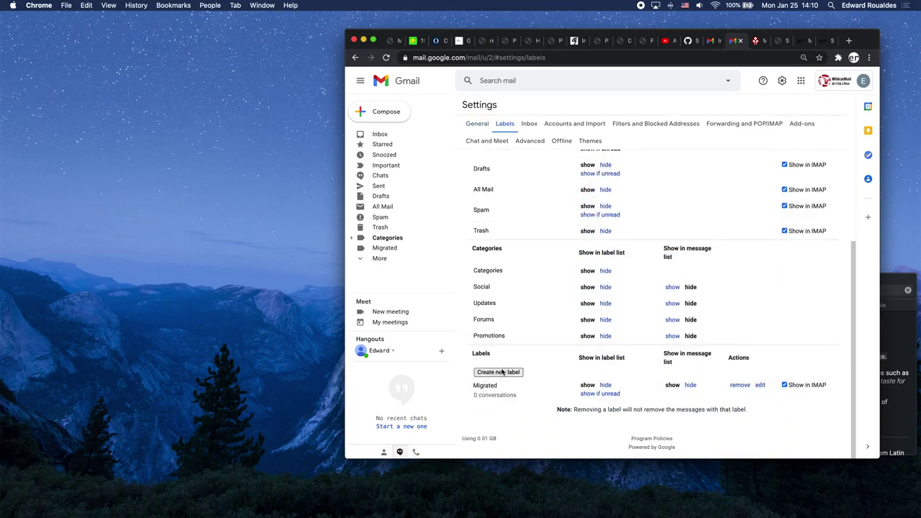
click(503, 372)
text(MATH 350)
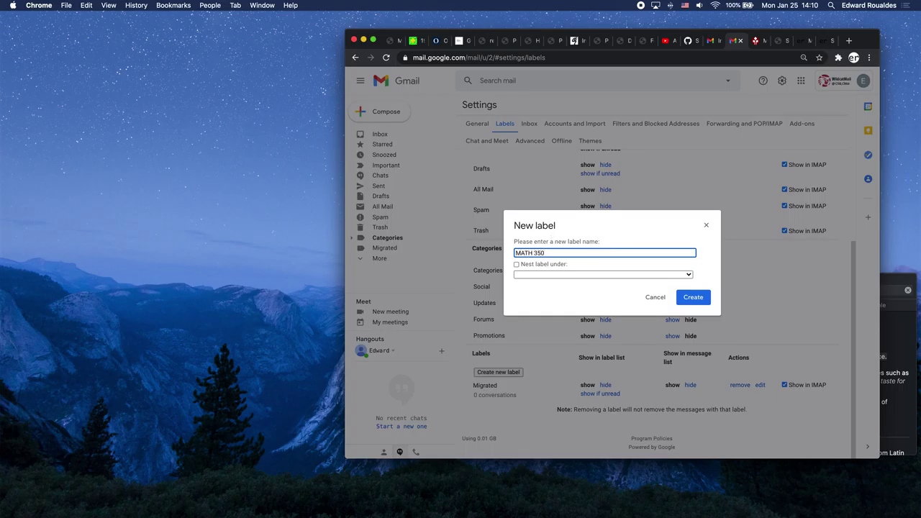
click(696, 297)
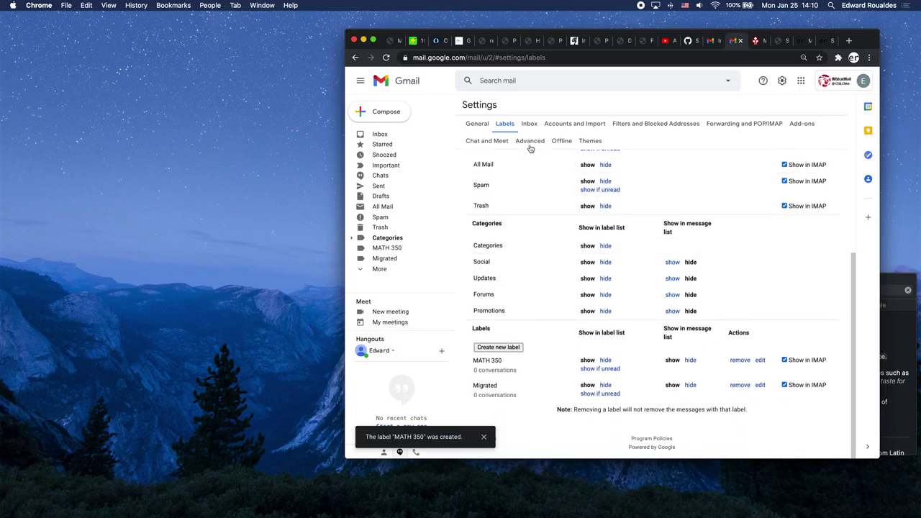
- Return to the inbox and search the mail for "subject:(MATH 350)"
click(380, 134)
click(511, 81)
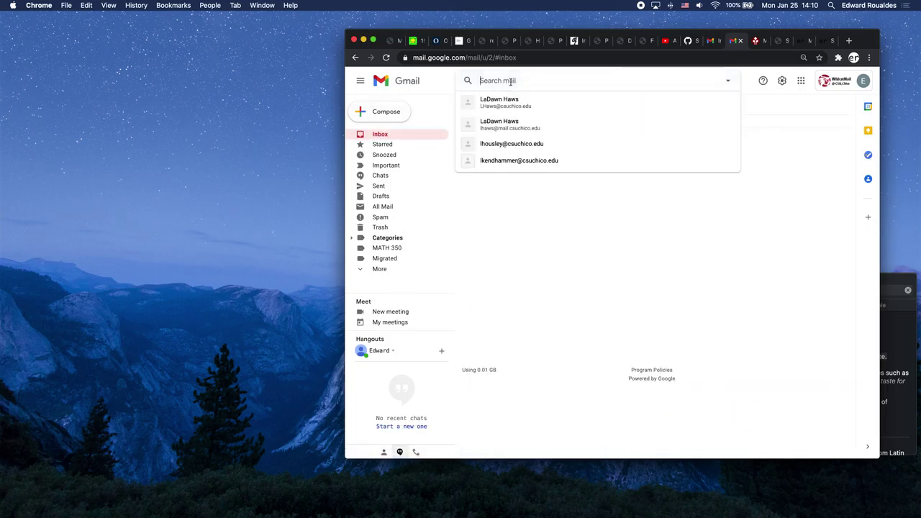
text(subject:()
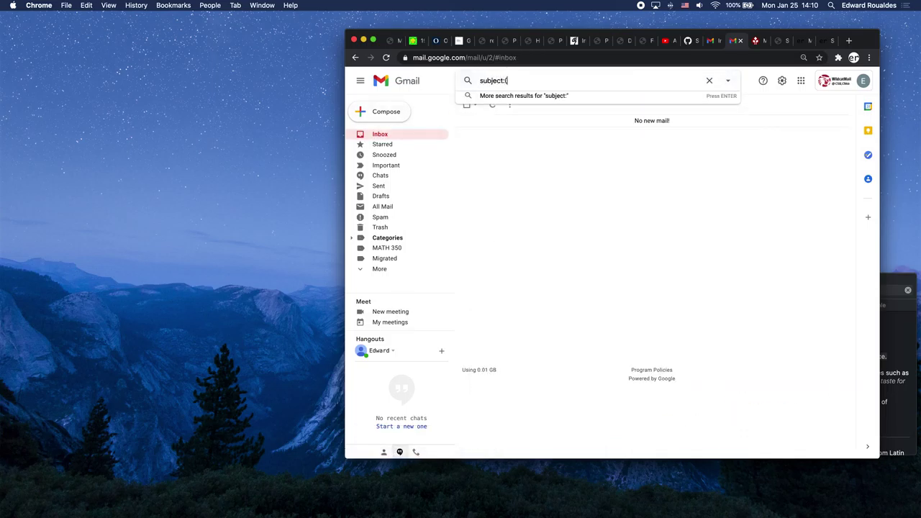
text(MATH 350))
key(Return)
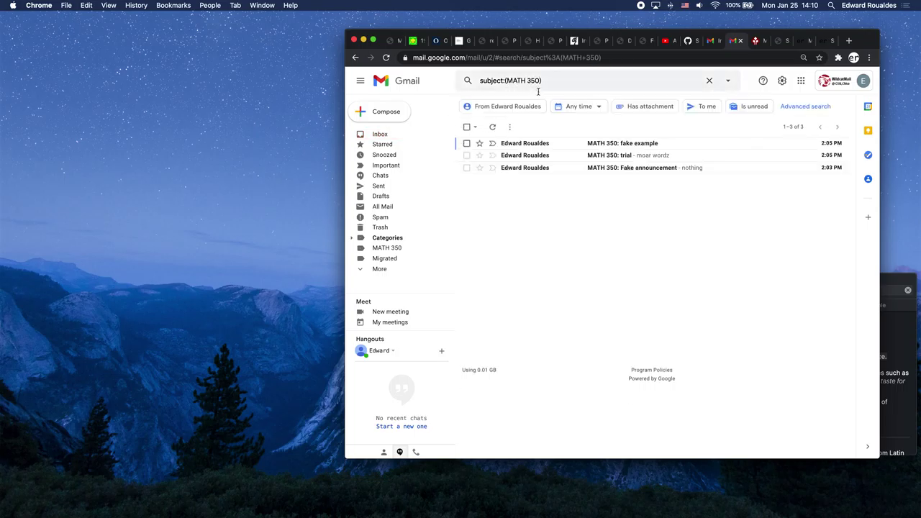
- Select all messages in the search results and apply the "MATH 350" label to them
click(466, 127)
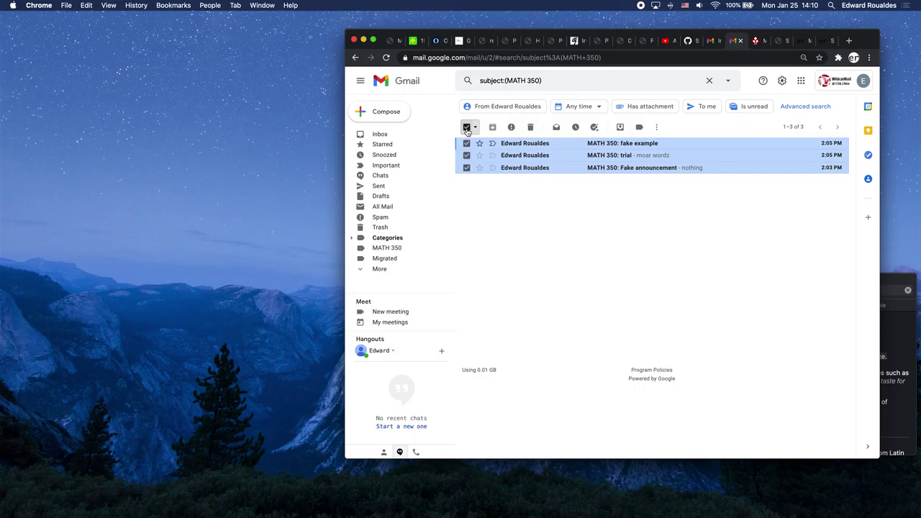
click(656, 127)
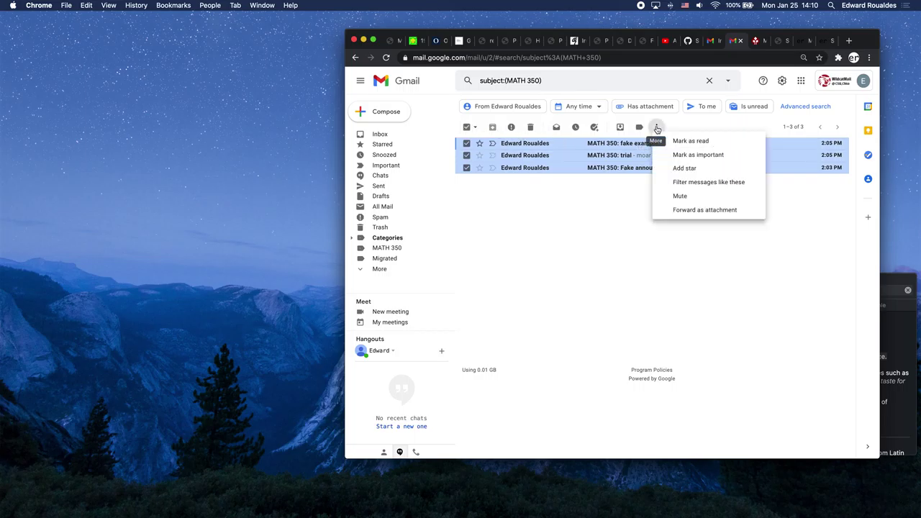
click(639, 126)
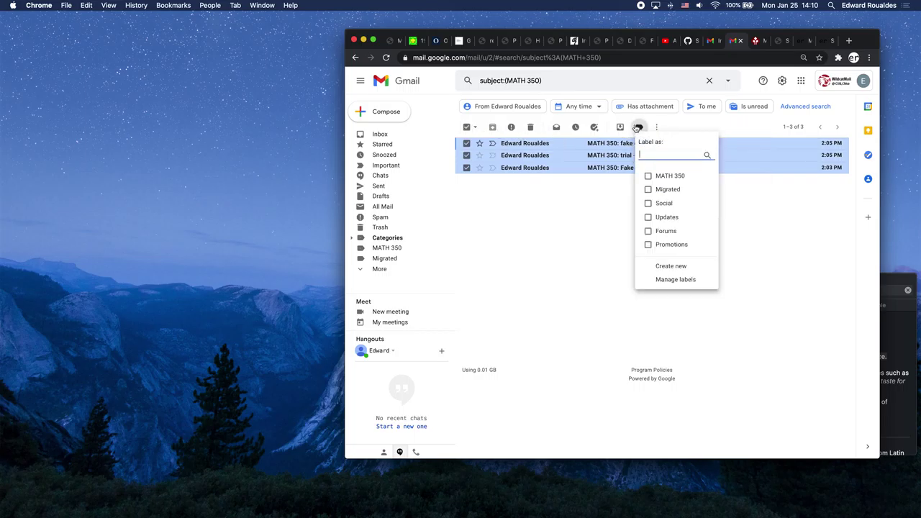
click(664, 180)
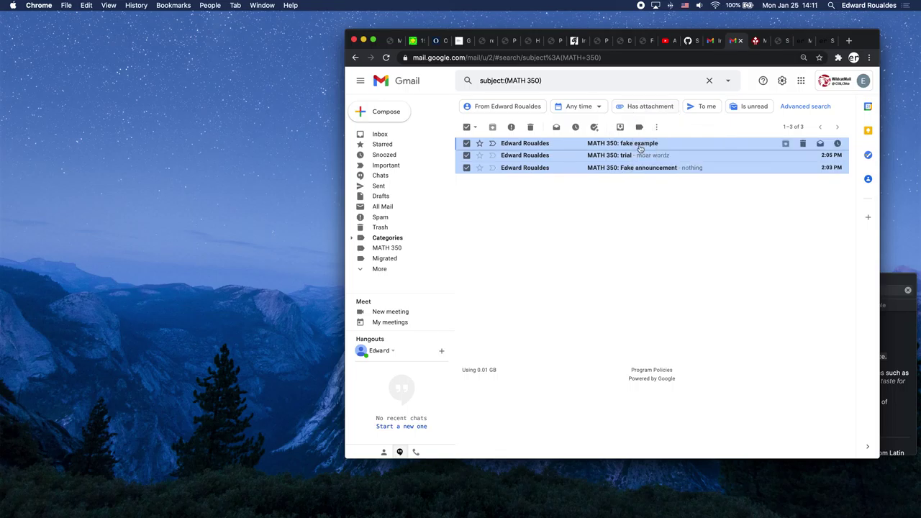
click(639, 126)
click(664, 179)
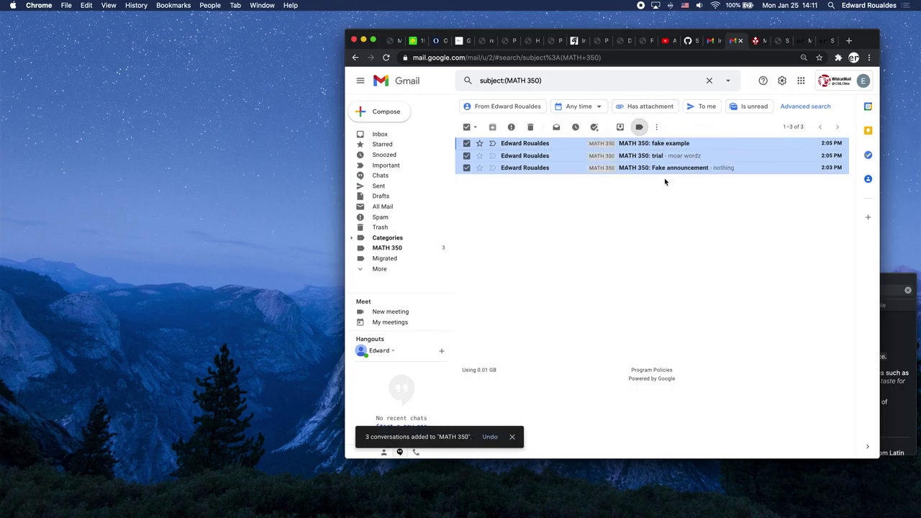
- Compare the messages filed under the "MATH 350" label with the inbox, ending on the label's messages
click(387, 247)
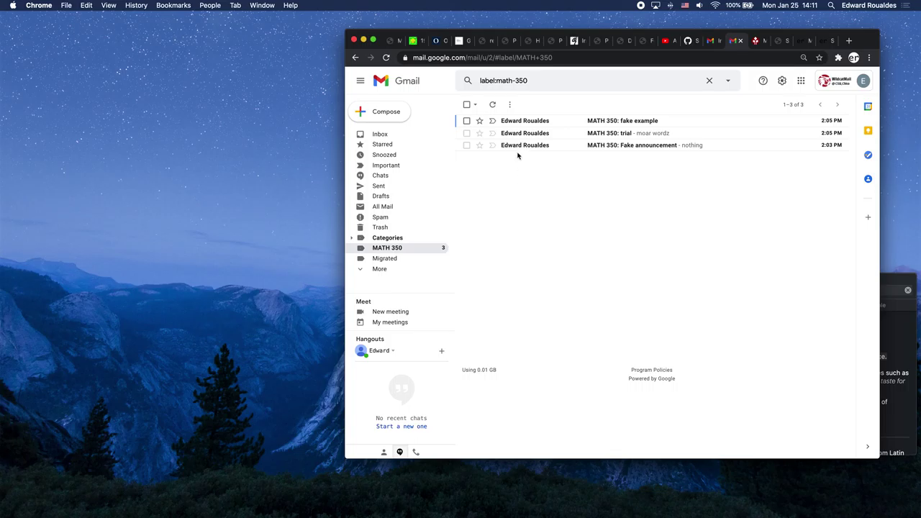
click(376, 134)
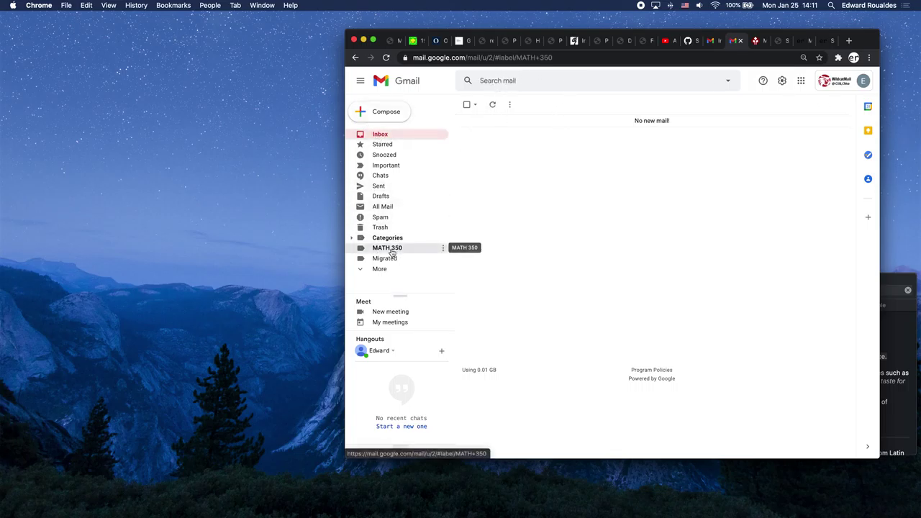
click(436, 248)
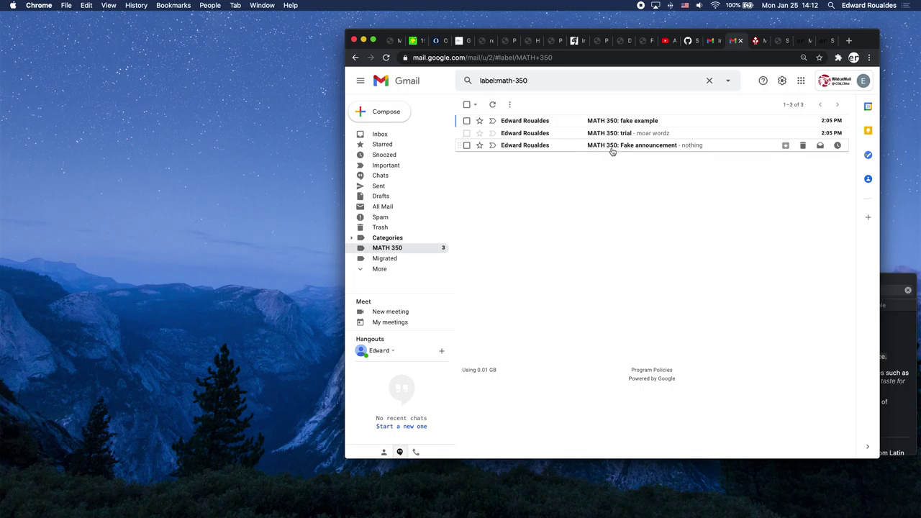
- Start a new mail filter in the full settings with "MATH 350" as its subject criterion and continue to the filter actions
click(783, 82)
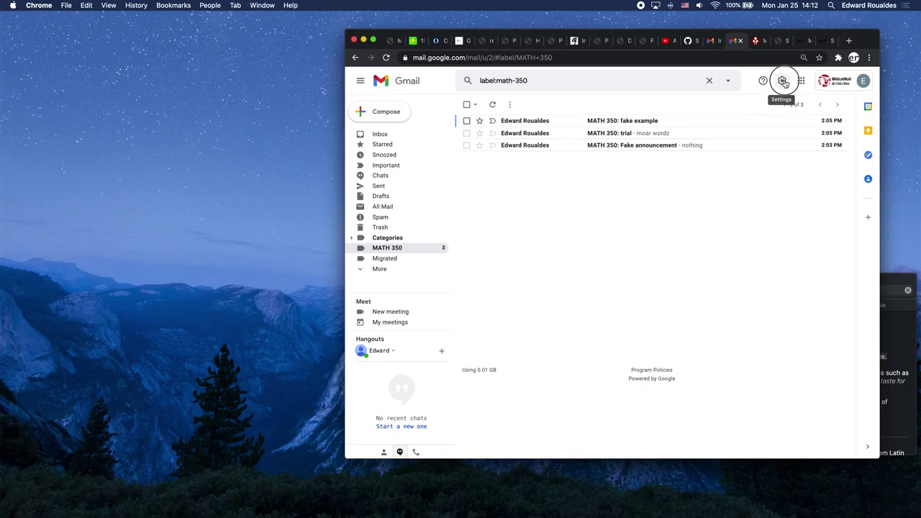
click(790, 125)
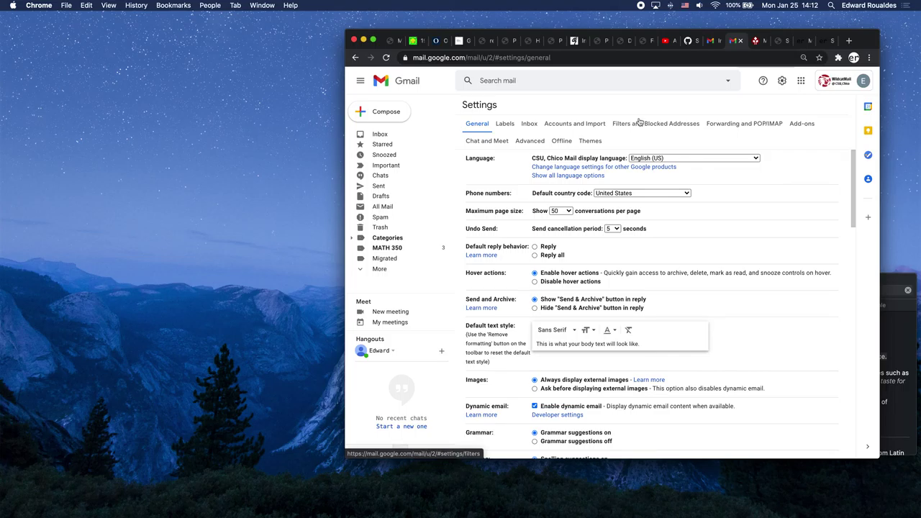
click(638, 123)
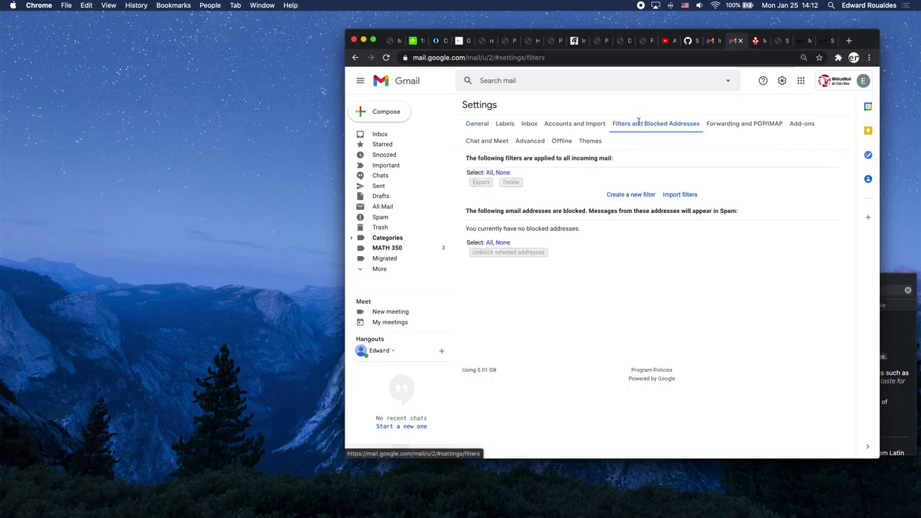
click(632, 195)
click(535, 139)
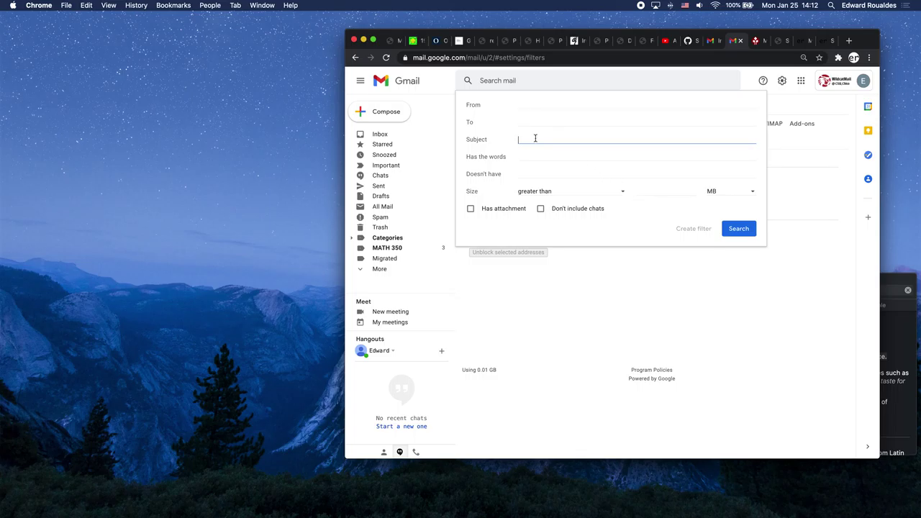
text(MATH 350)
click(686, 232)
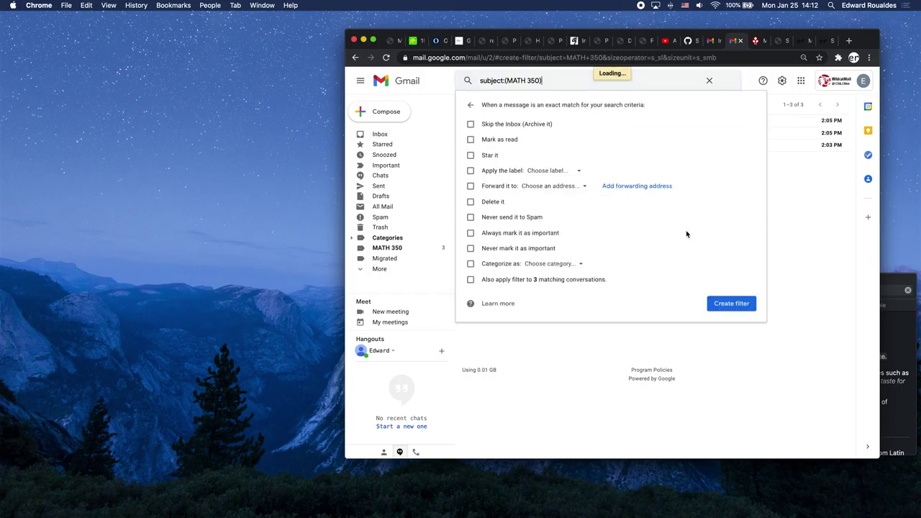
- Set the filter to apply the "MATH 350" label to matching messages and create the filter
click(471, 171)
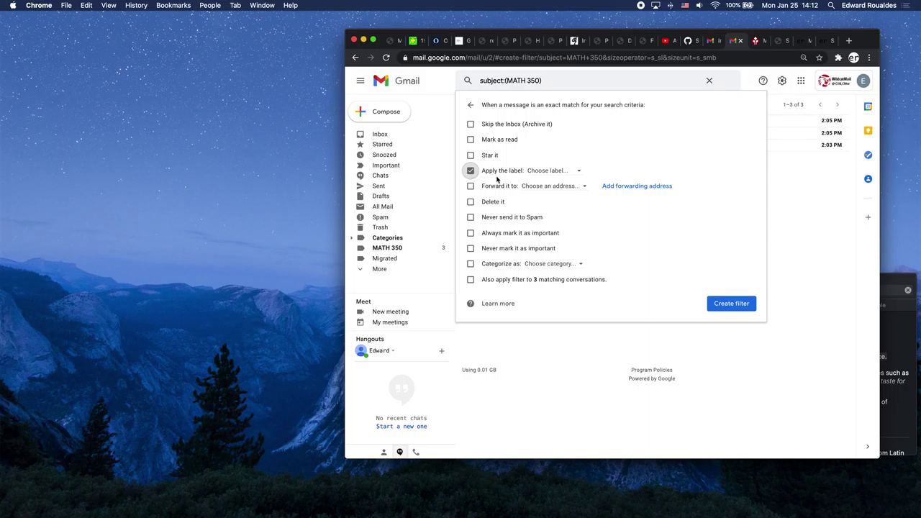
click(533, 173)
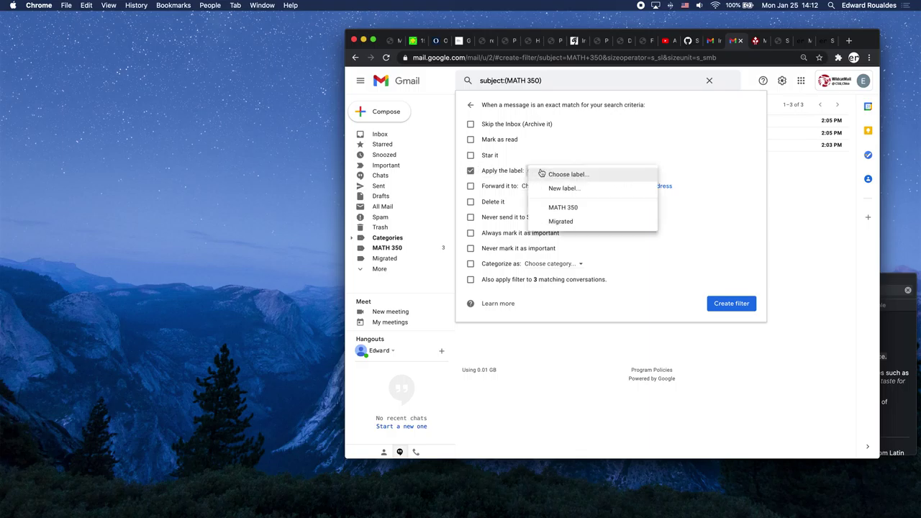
click(571, 209)
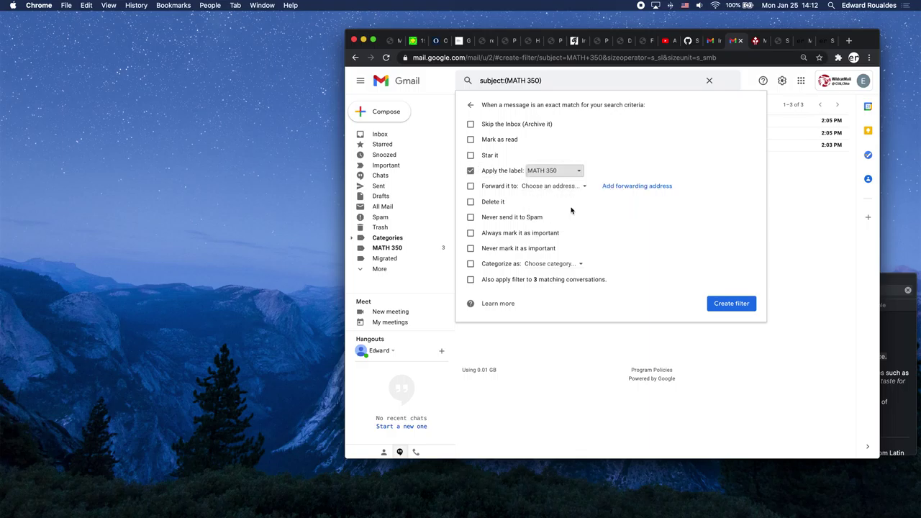
click(731, 306)
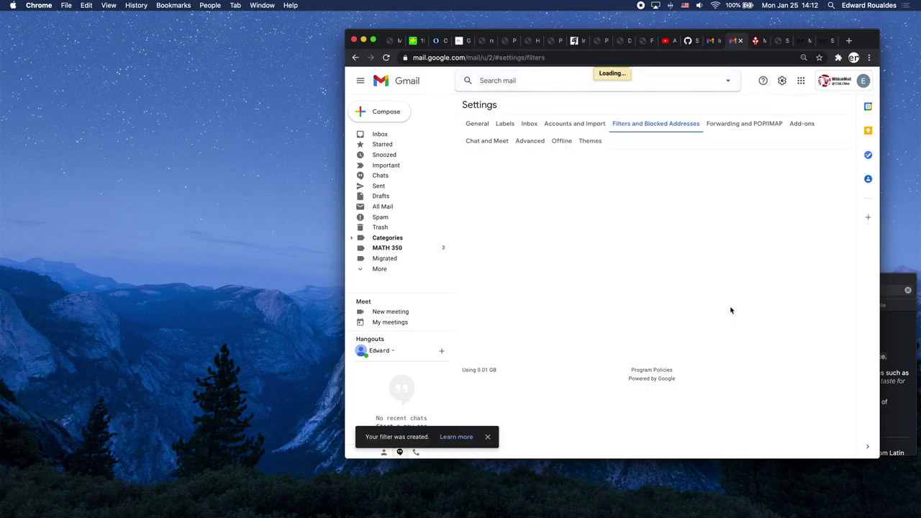
- Return to the inbox and open the "MATH 350" label to review its messages
click(379, 134)
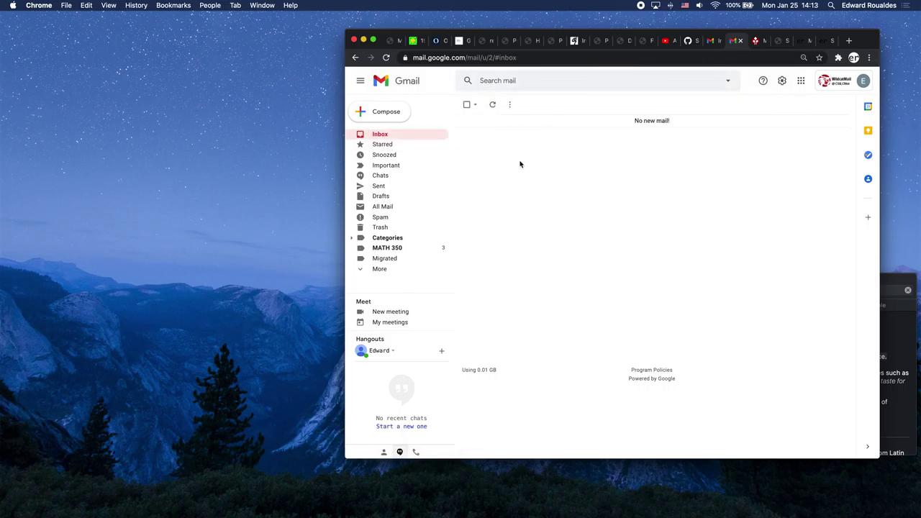
click(395, 253)
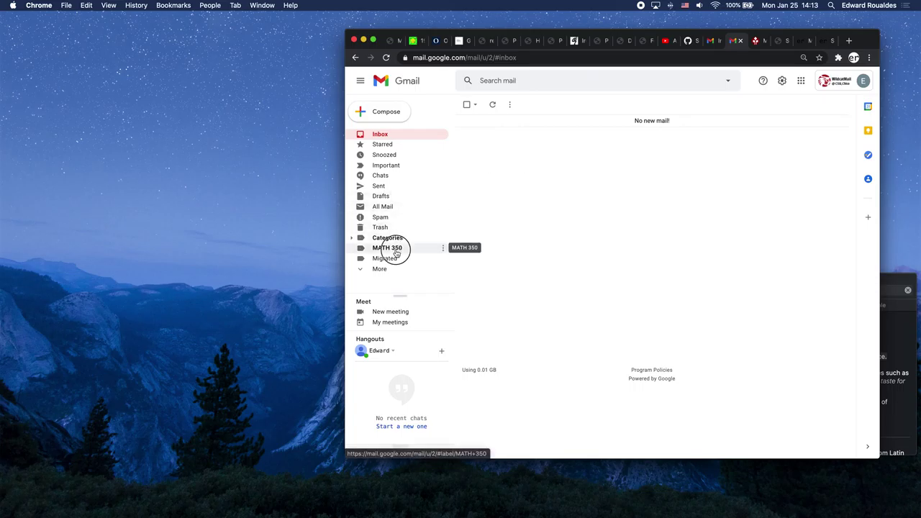